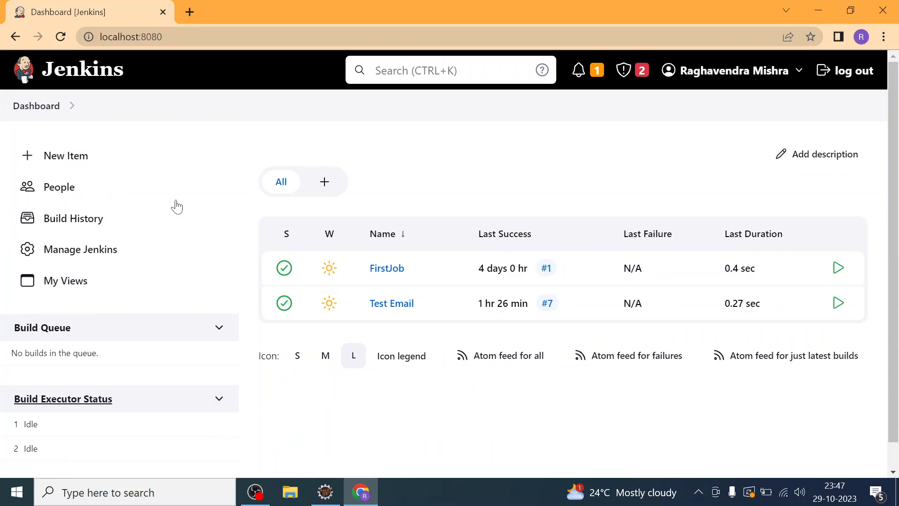
Open the plugin manager from the Jenkins management page
click(80, 260)
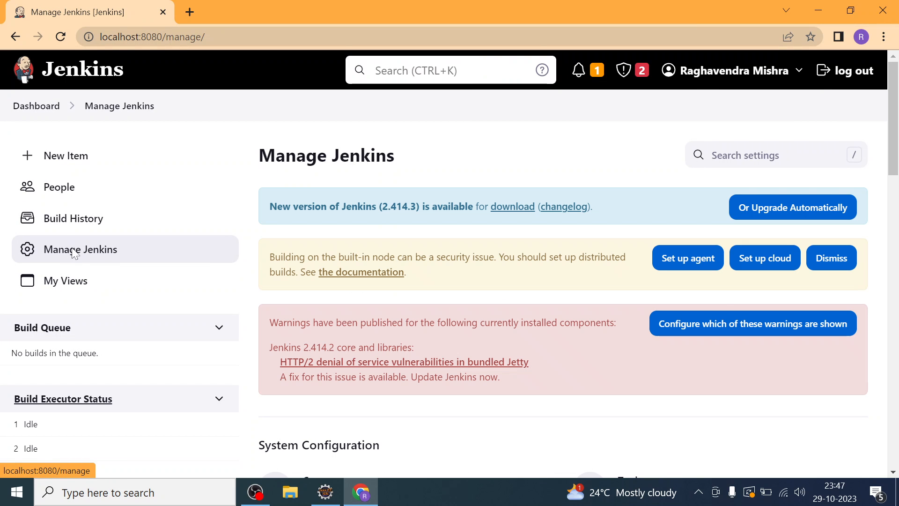
drag(898, 165, 898, 258)
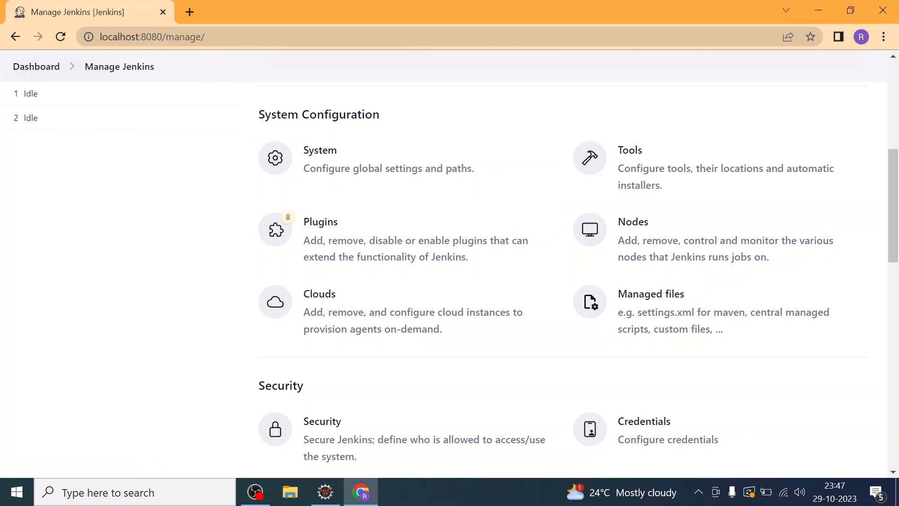
click(322, 230)
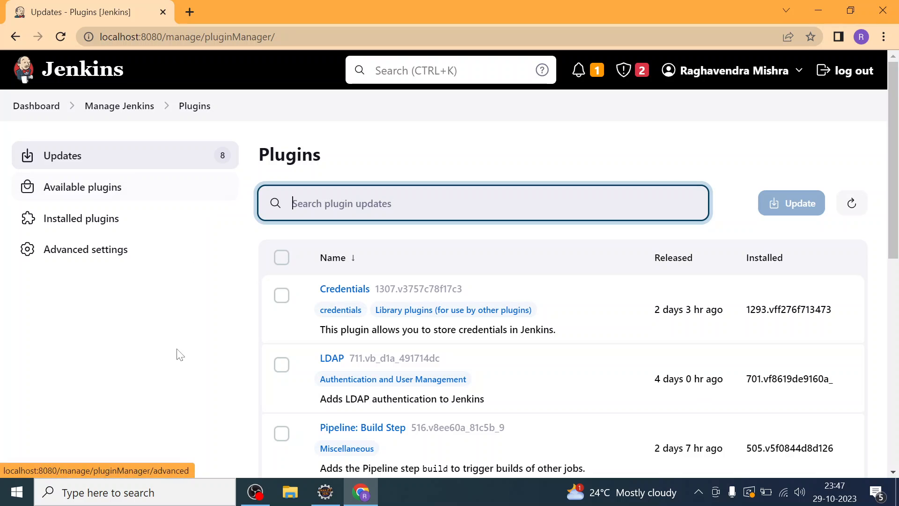
Look through the plugin manager's available plugins, installed plugins and advanced settings pages
click(66, 194)
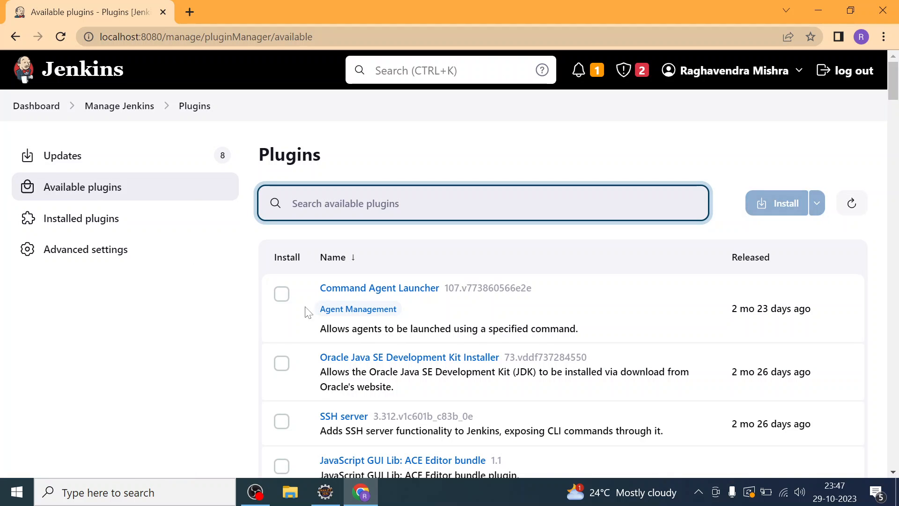
click(81, 220)
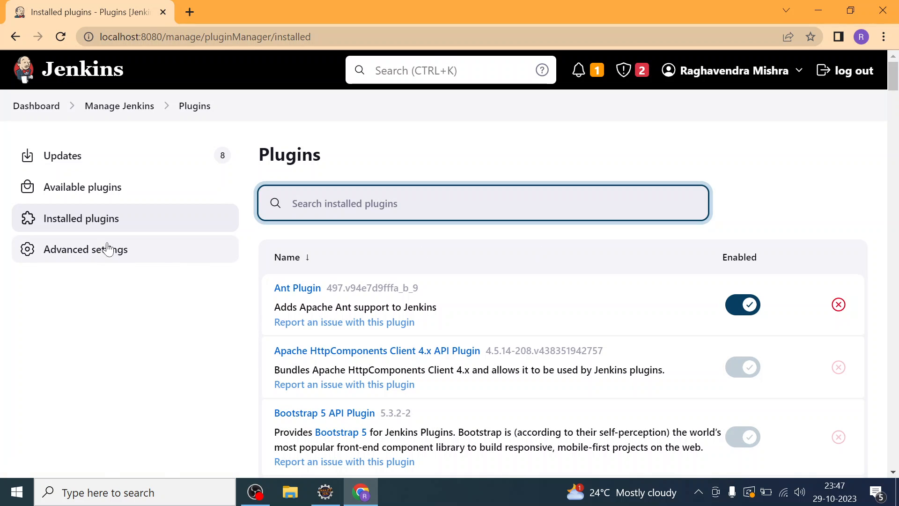
click(108, 248)
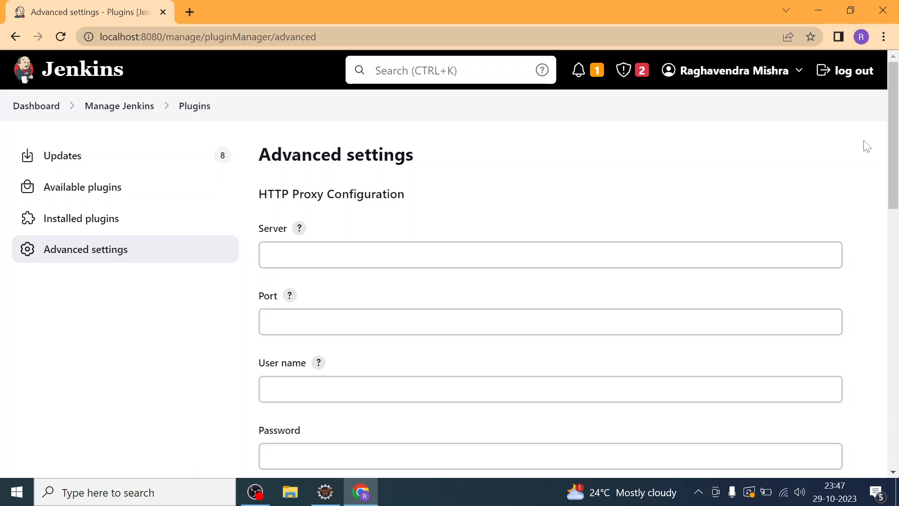
drag(895, 184, 894, 207)
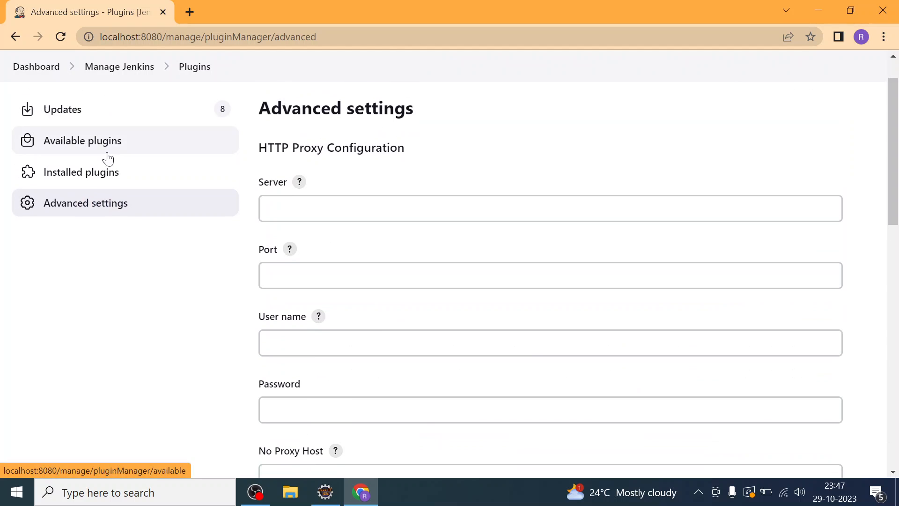
Search the available plugins for "mav", install Maven Integration, and have Jenkins restart when installation is complete and no jobs are running
click(60, 146)
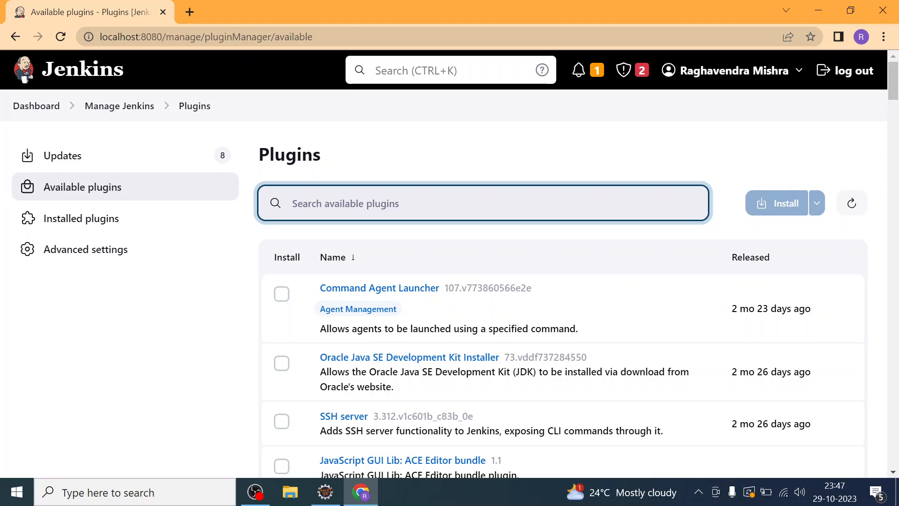
text(mav)
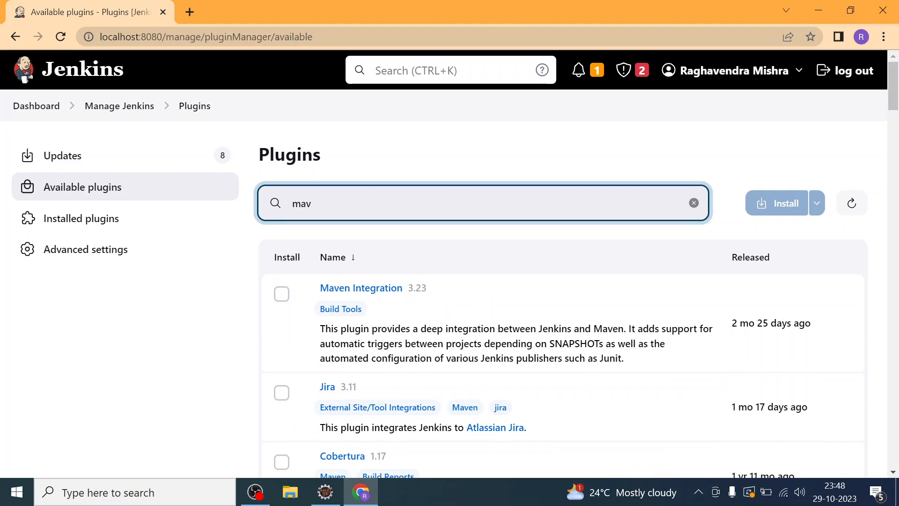
click(281, 294)
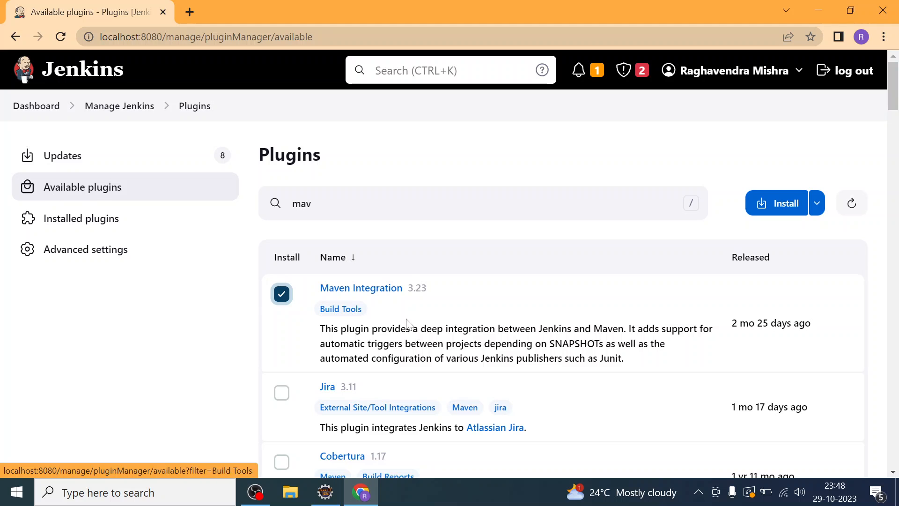
click(785, 204)
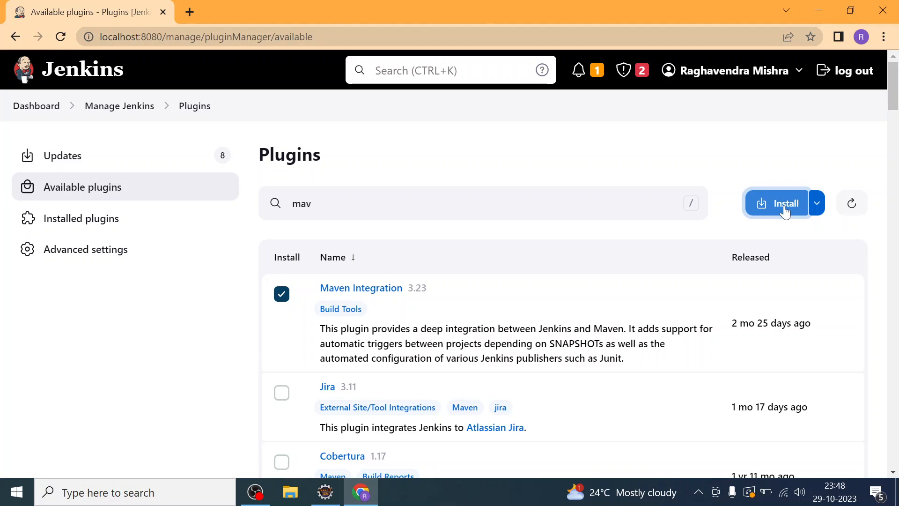
click(784, 208)
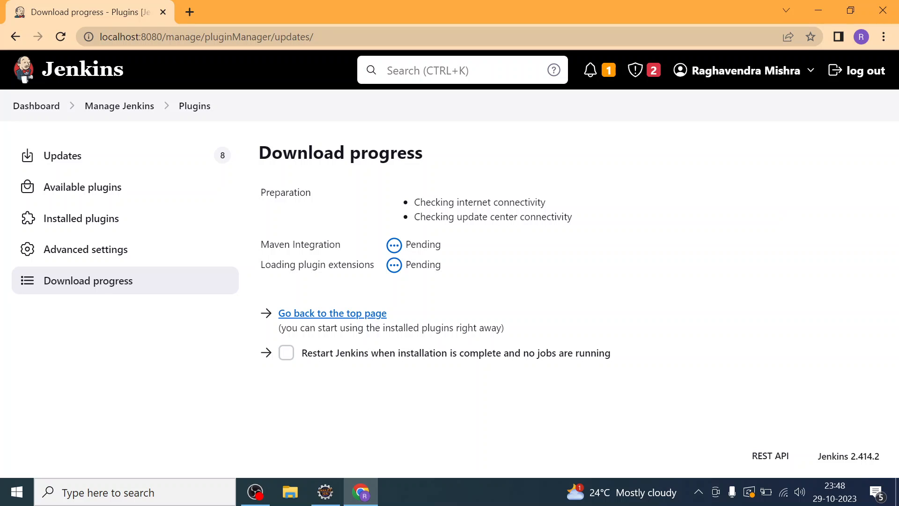
click(286, 353)
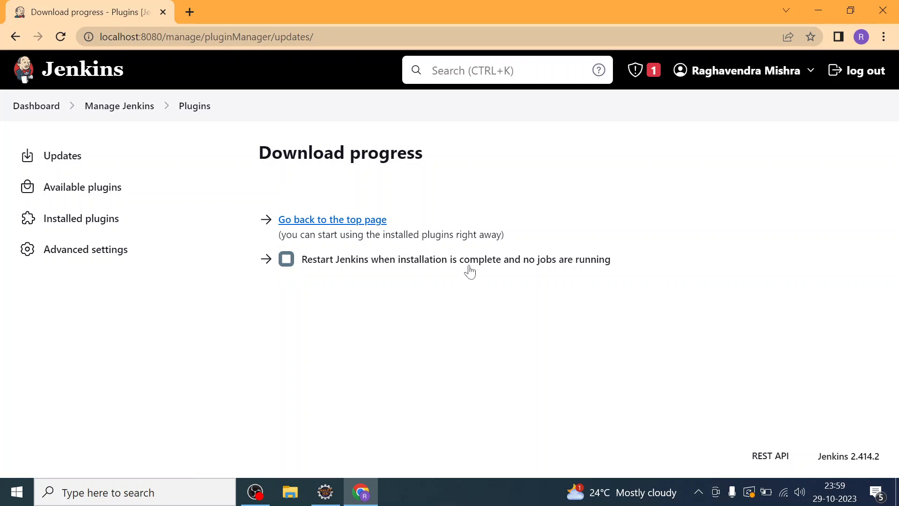
click(286, 261)
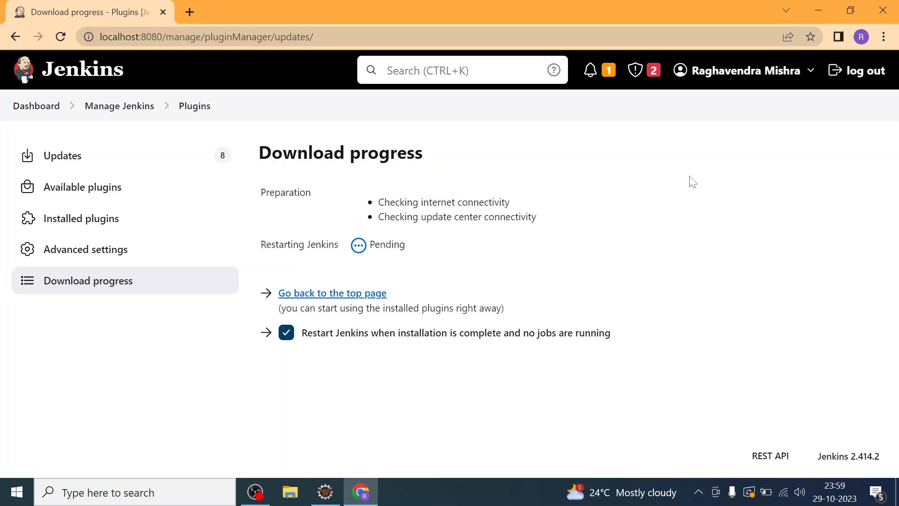
Log out of Jenkins and sign back in with the saved credentials and the Keep me signed in option
click(866, 71)
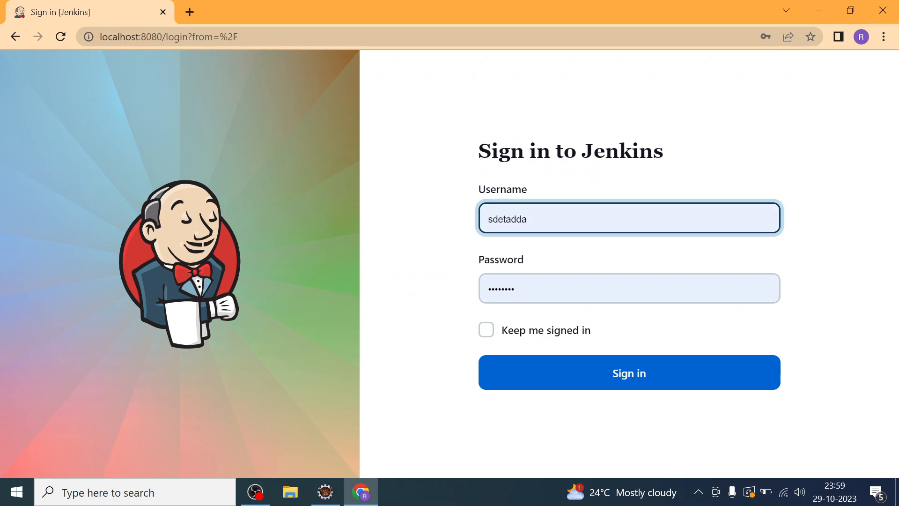
click(486, 333)
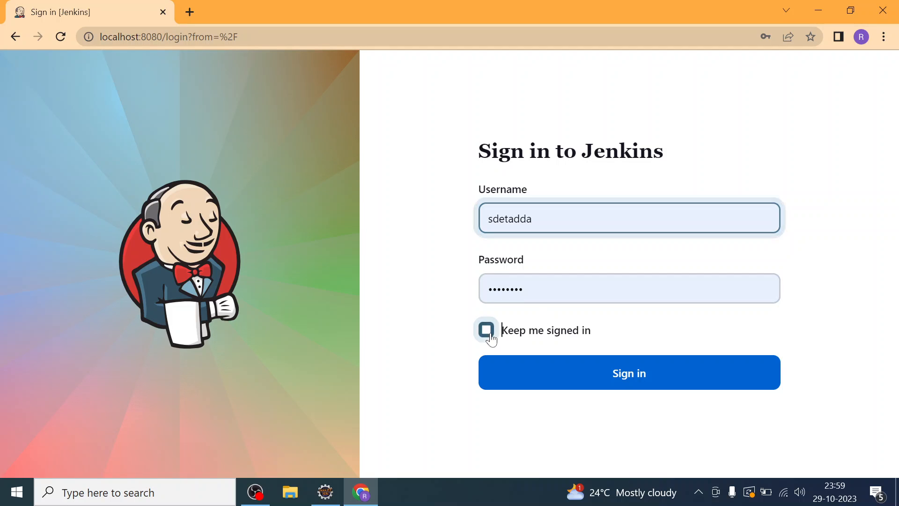
click(582, 381)
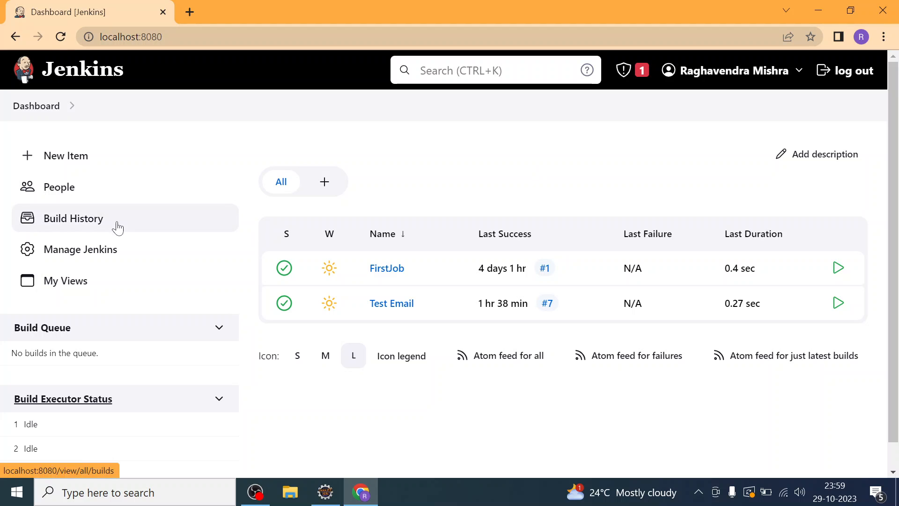
Search the installed plugins for "maven in" to check the Maven Integration plugin
click(71, 252)
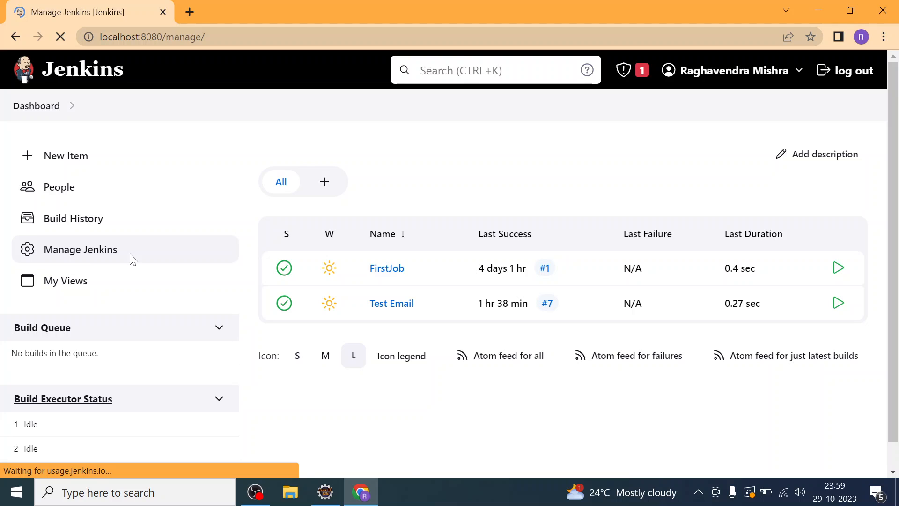
click(328, 407)
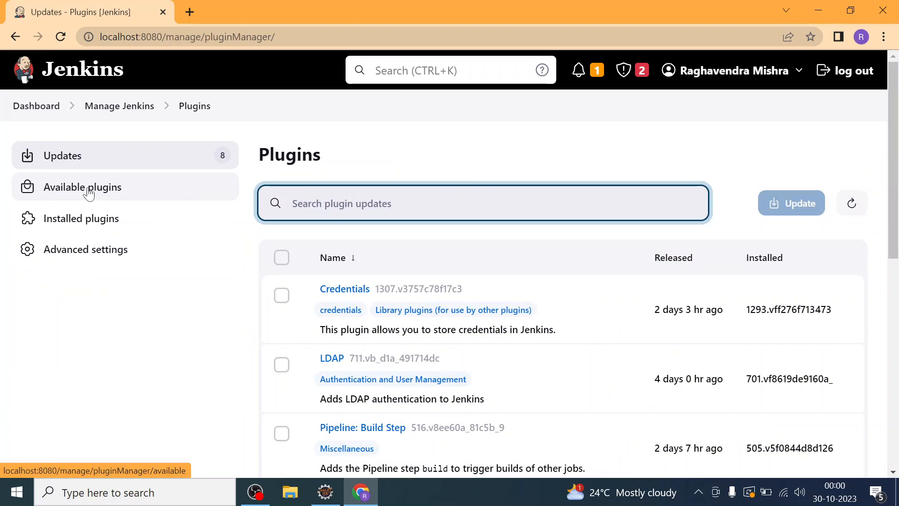
click(81, 226)
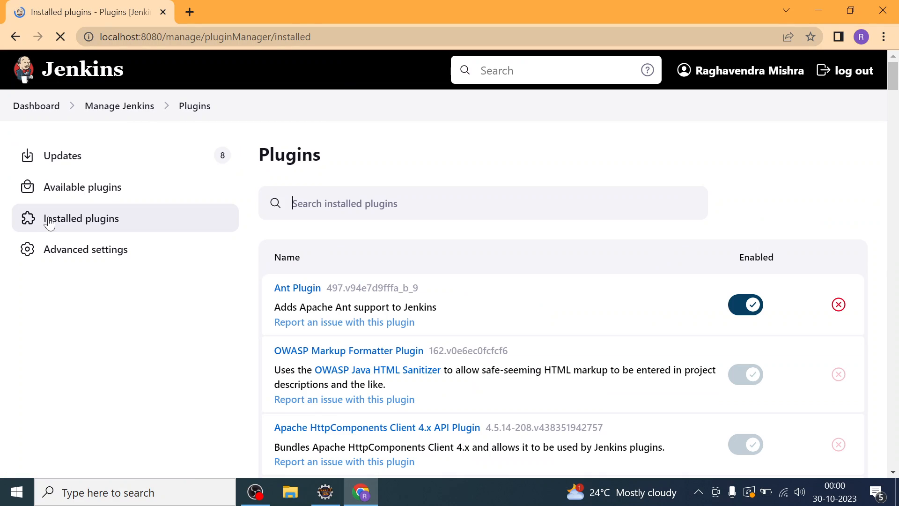
text(maven)
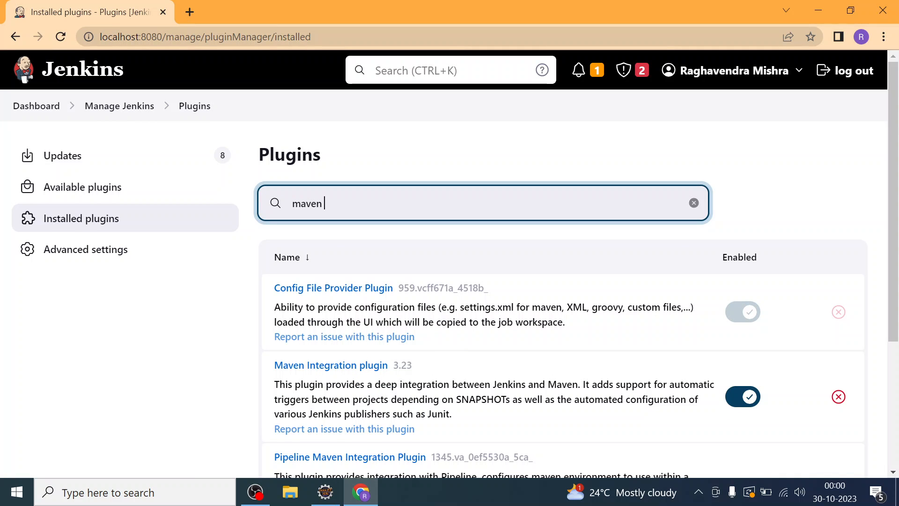
text( in)
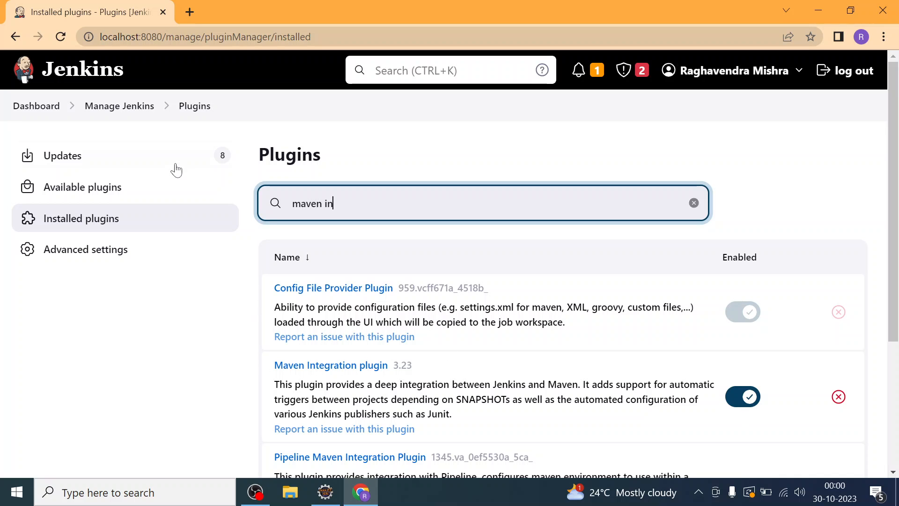
Check the new item page for the Maven project type and return to the dashboard
click(36, 109)
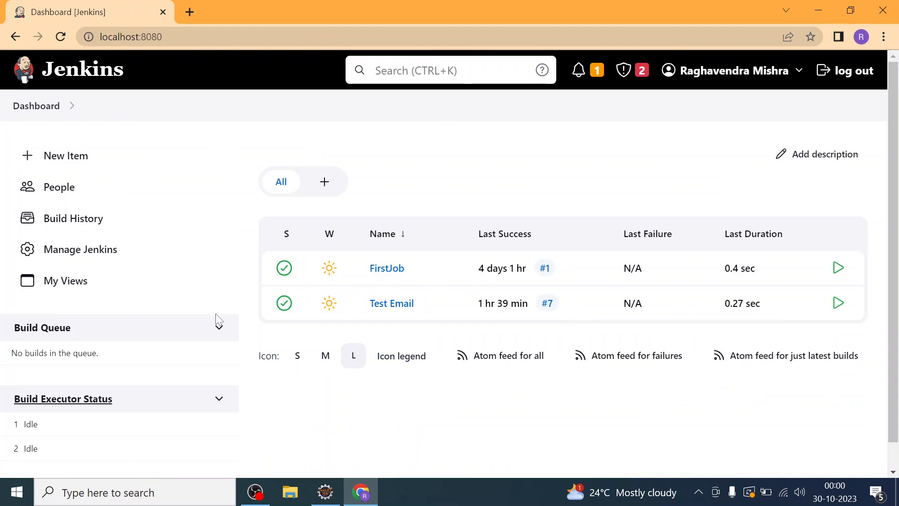
click(59, 160)
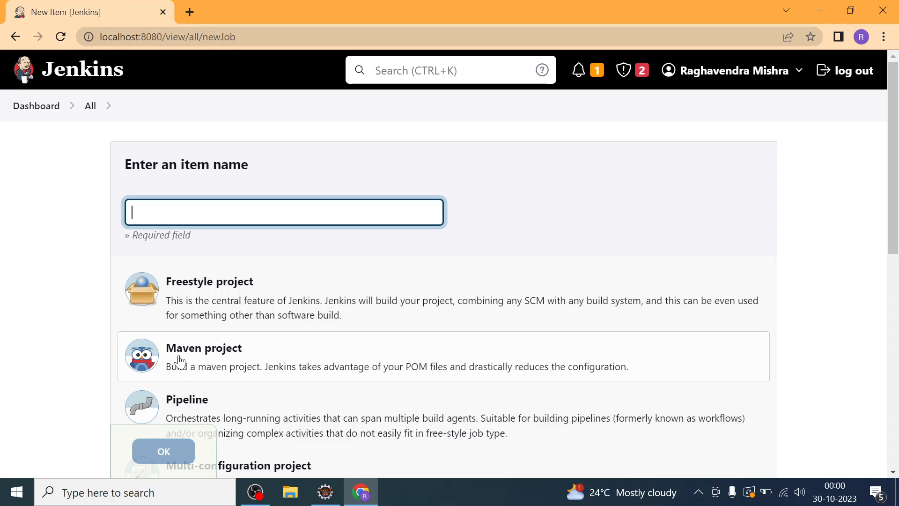
mouse_move(895, 230)
mouse_down()
mouse_move(896, 414)
mouse_move(888, 223)
mouse_up()
click(44, 114)
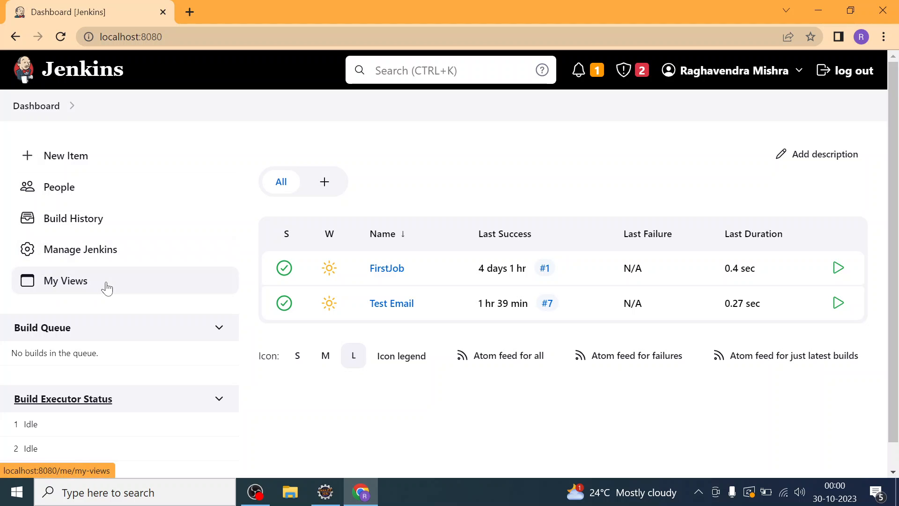
Reopen the plugin manager from the management page and view the available plugins list
click(68, 256)
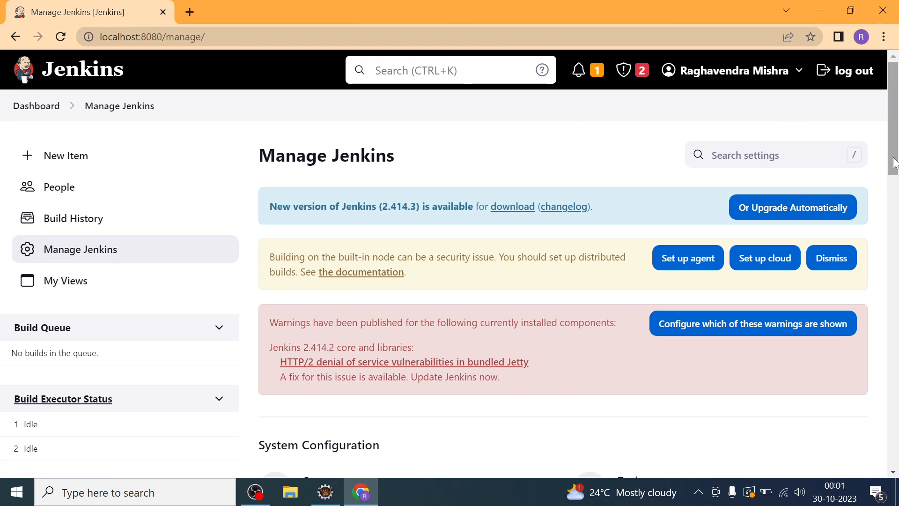
drag(894, 162, 896, 268)
click(306, 152)
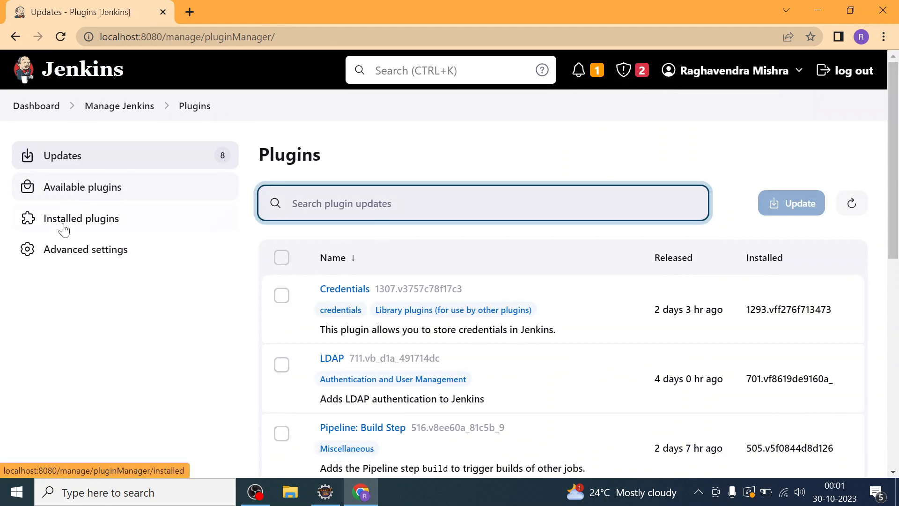
click(58, 227)
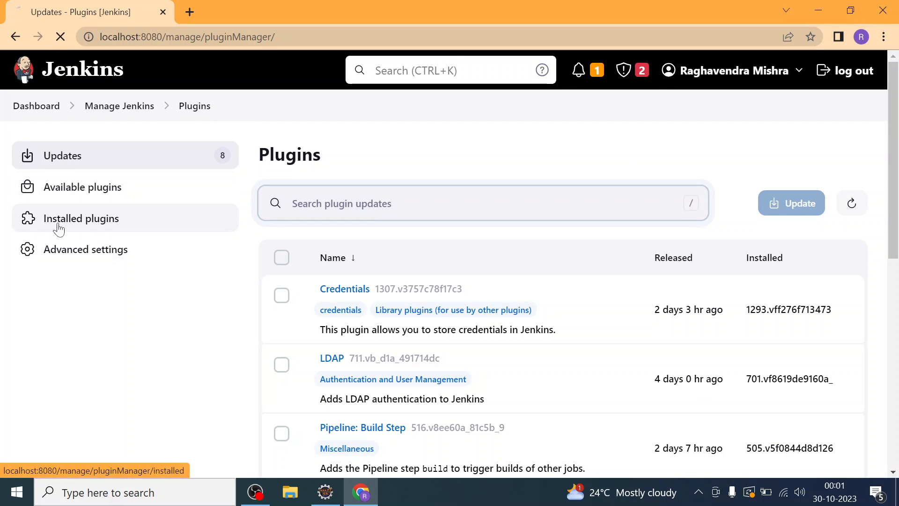
click(58, 195)
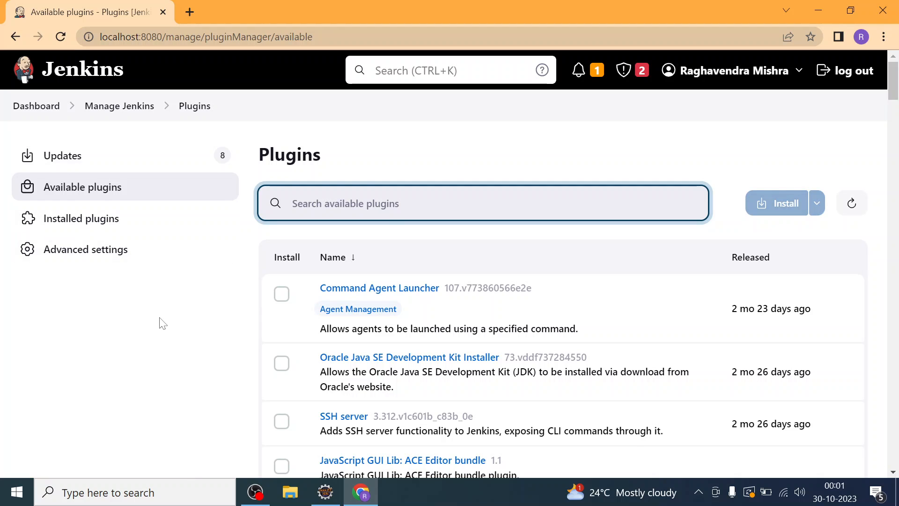
Examine the Deploy Plugin section in the plugin manager's advanced settings, with its file and URL options
click(56, 259)
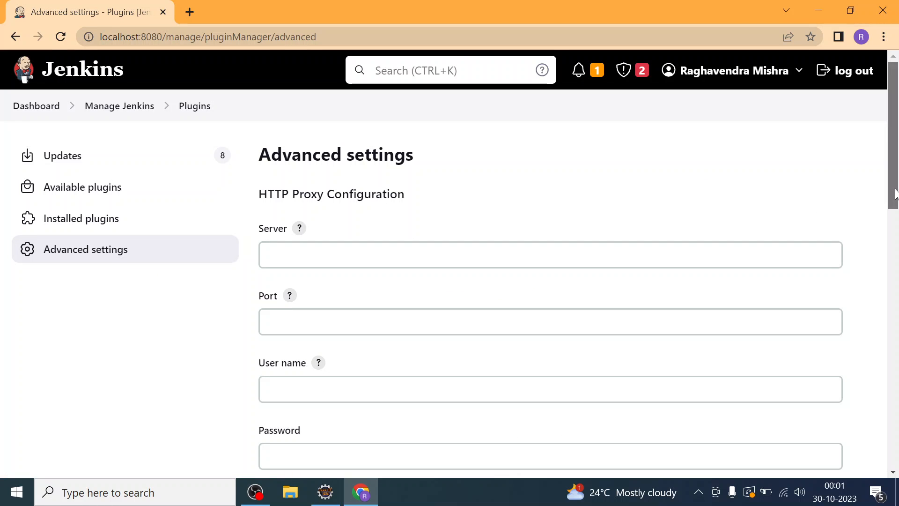
drag(895, 194, 896, 221)
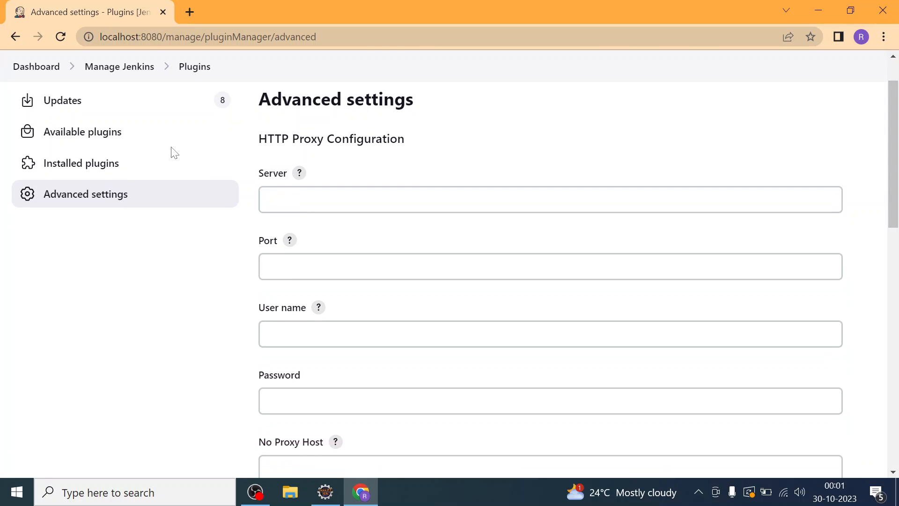
click(77, 136)
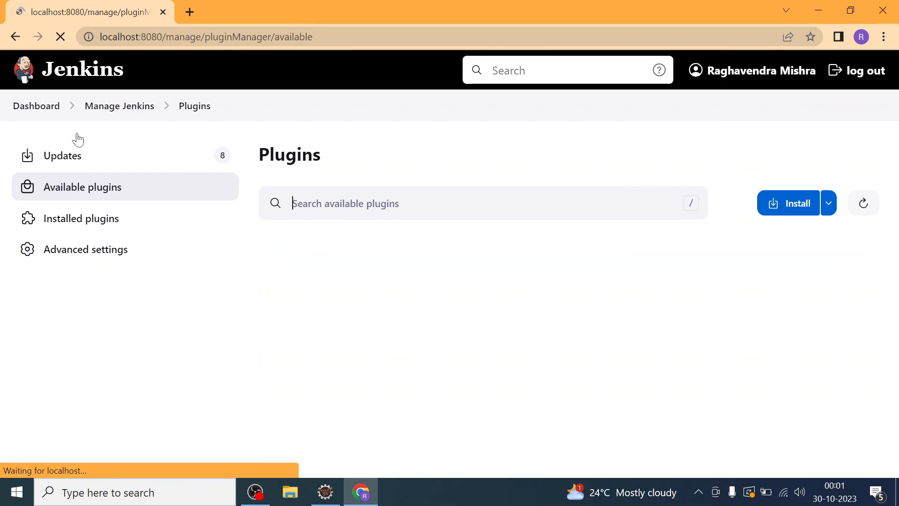
click(77, 249)
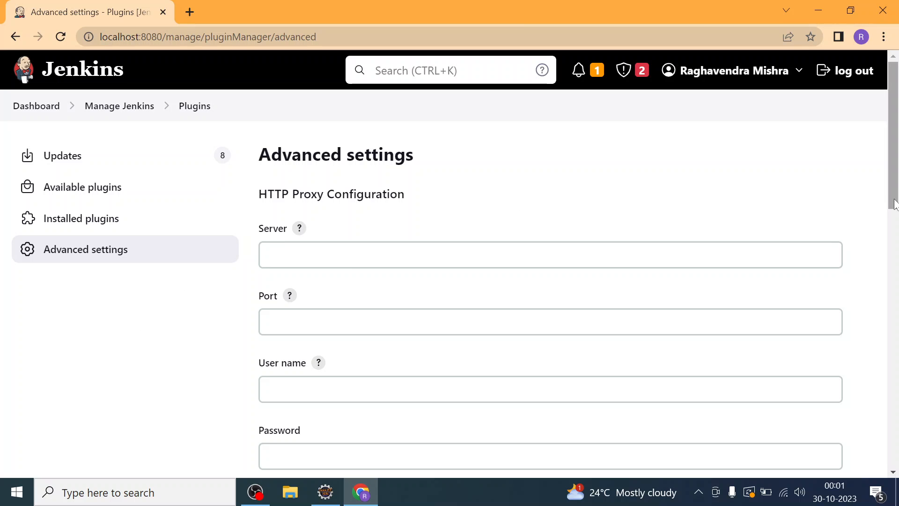
drag(894, 205, 894, 416)
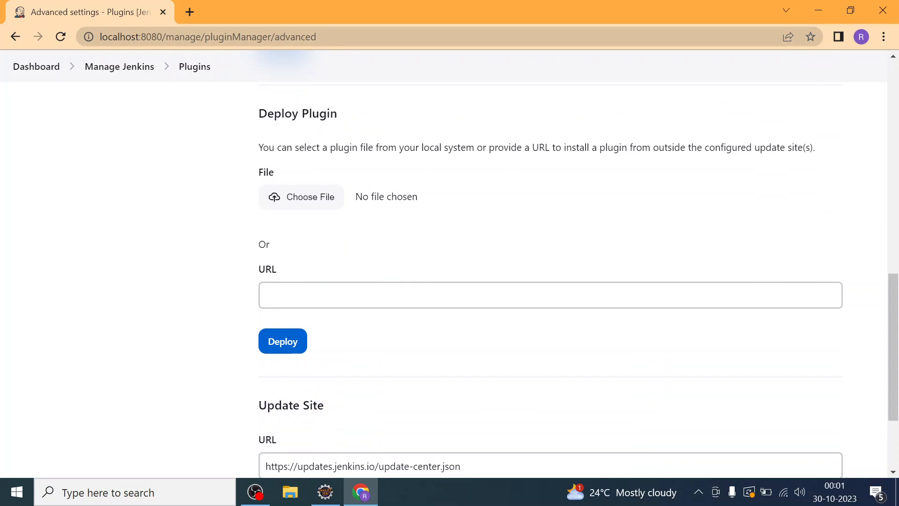
Search Google in a new browser tab for "download cucumber plugin hpi jenkins file"
click(189, 11)
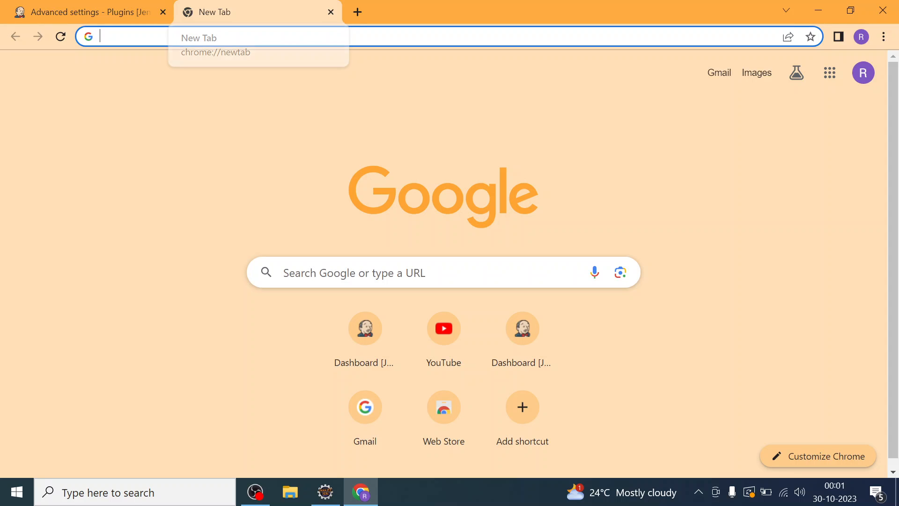
text(do)
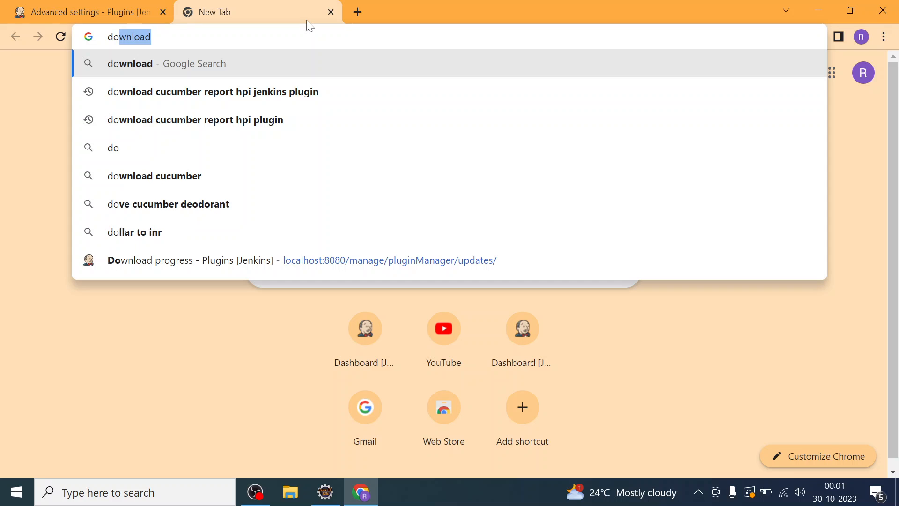
text(w)
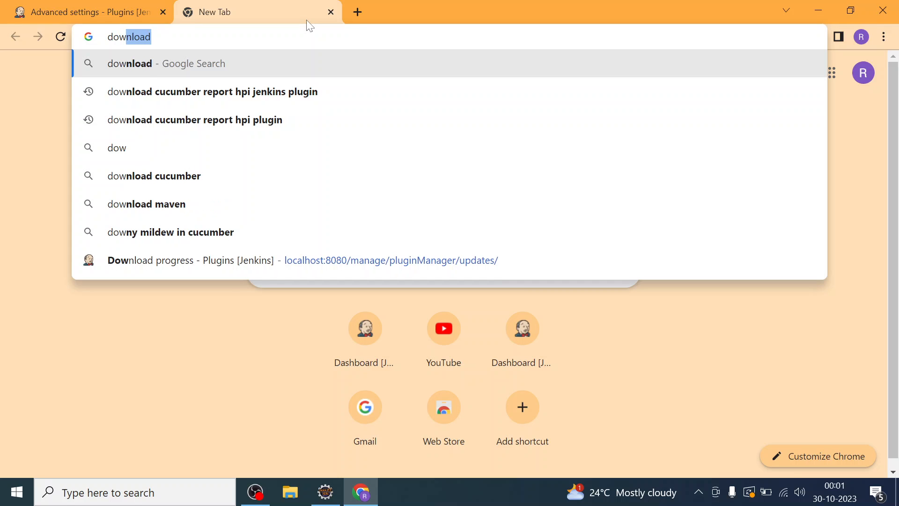
text(nload )
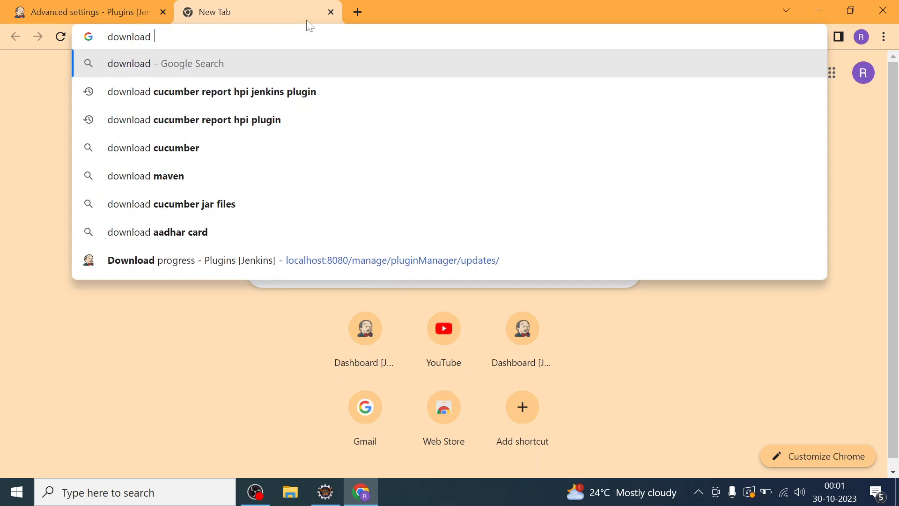
text(cucumber pl)
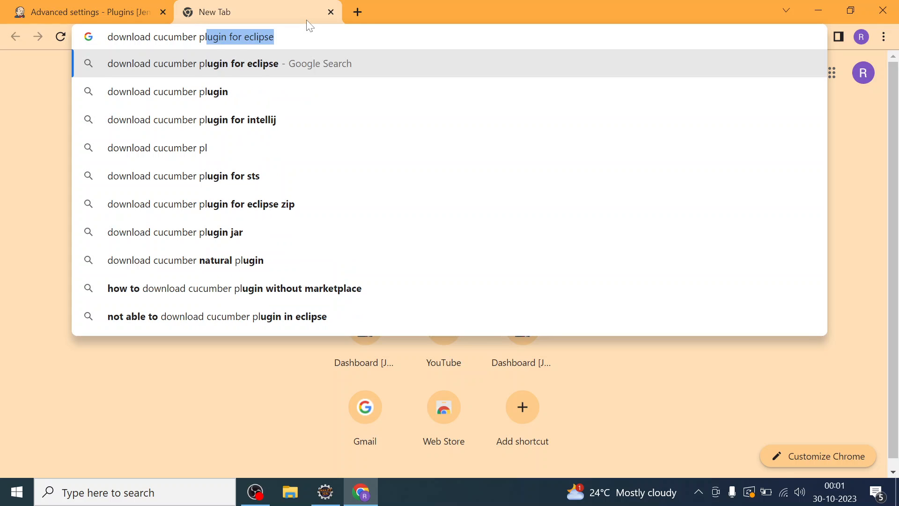
key(Right)
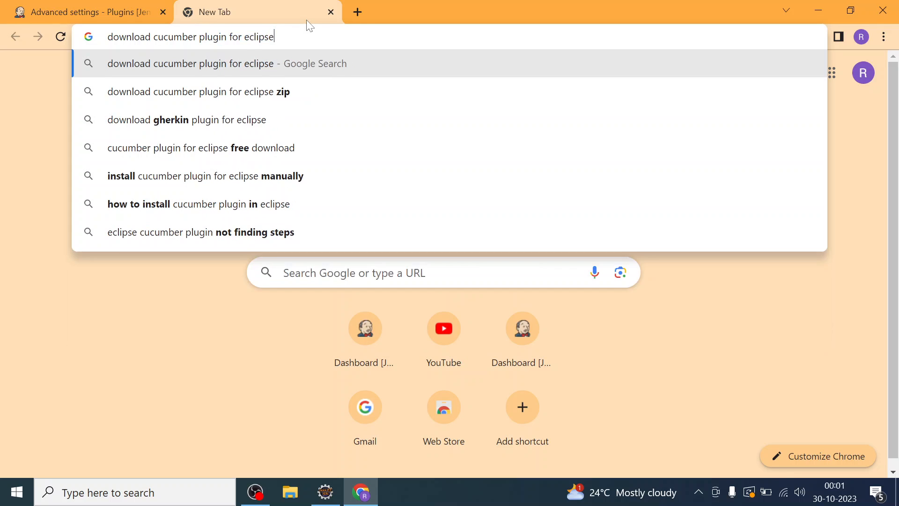
key(BackSpace)
key(BackSpace)
key(BackSpace)
key(BackSpace)
key(BackSpace)
key(BackSpace)
key(BackSpace)
key(BackSpace)
key(BackSpace)
key(BackSpace)
key(BackSpace)
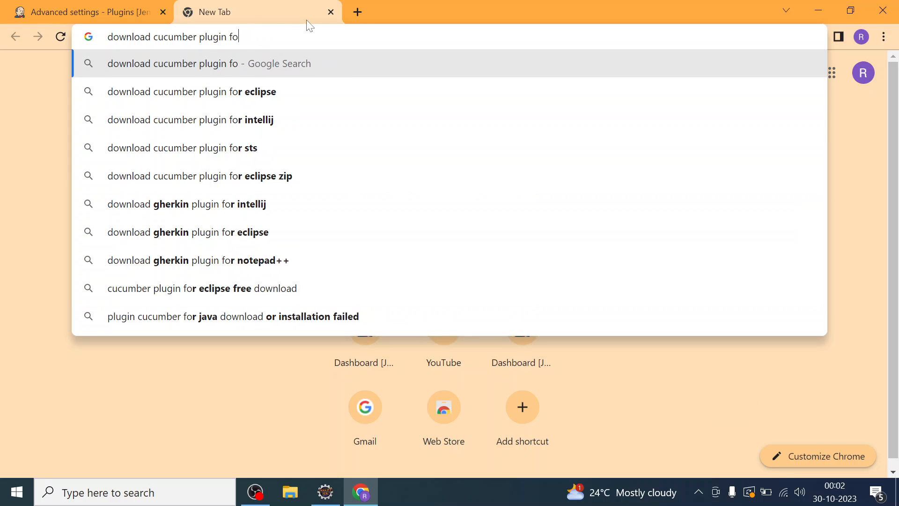
text(hoi)
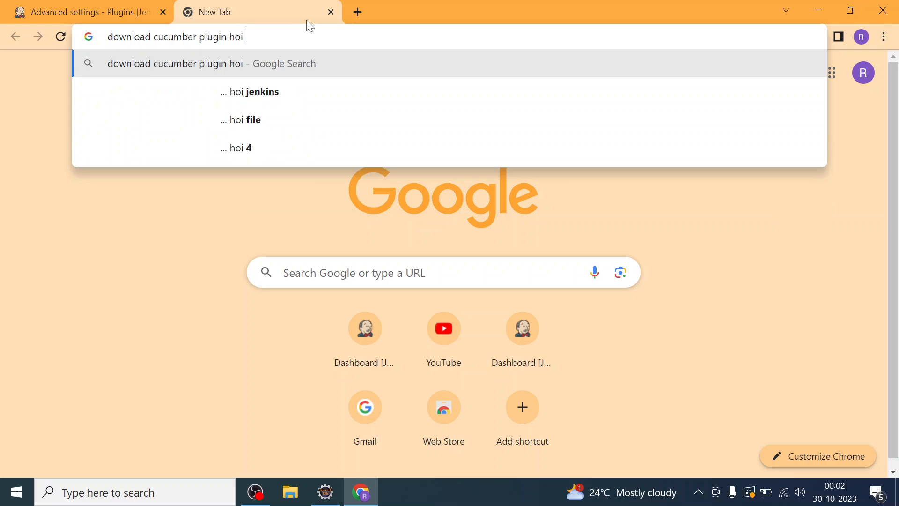
key(BackSpace)
key(BackSpace)
text(pu)
key(BackSpace)
key(BackSpace)
text(i )
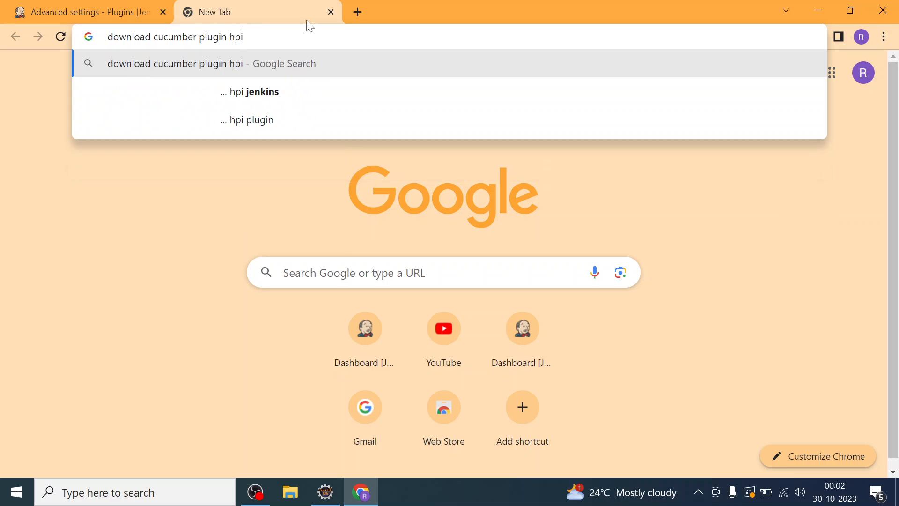
text(file)
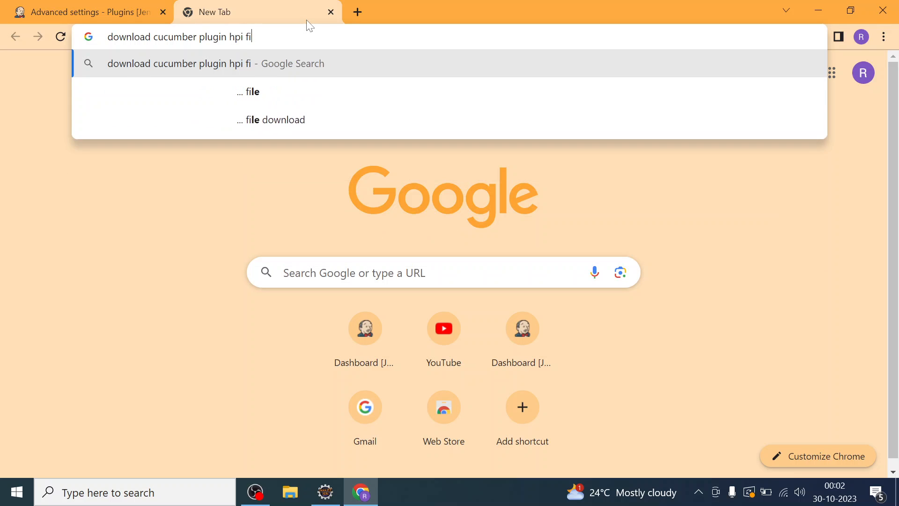
key(BackSpace)
key(BackSpace)
key(BackSpace)
key(BackSpace)
key(BackSpace)
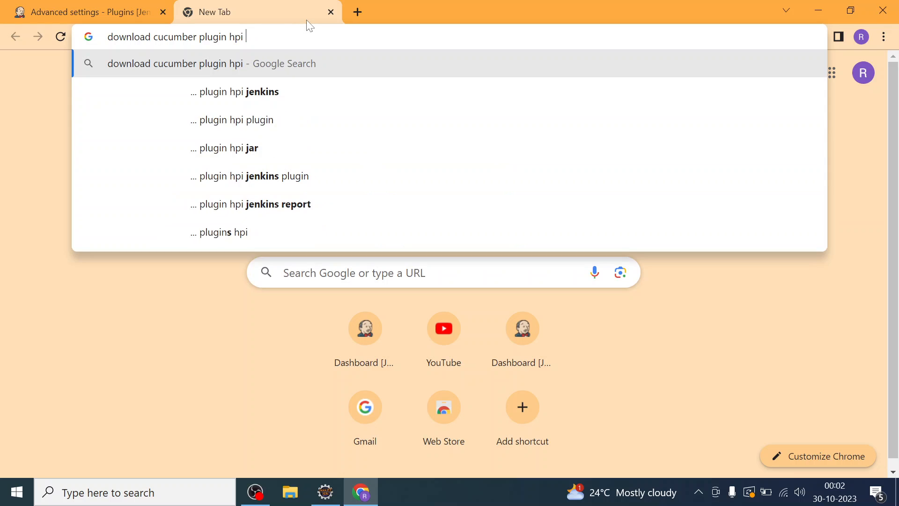
text(jenkins file)
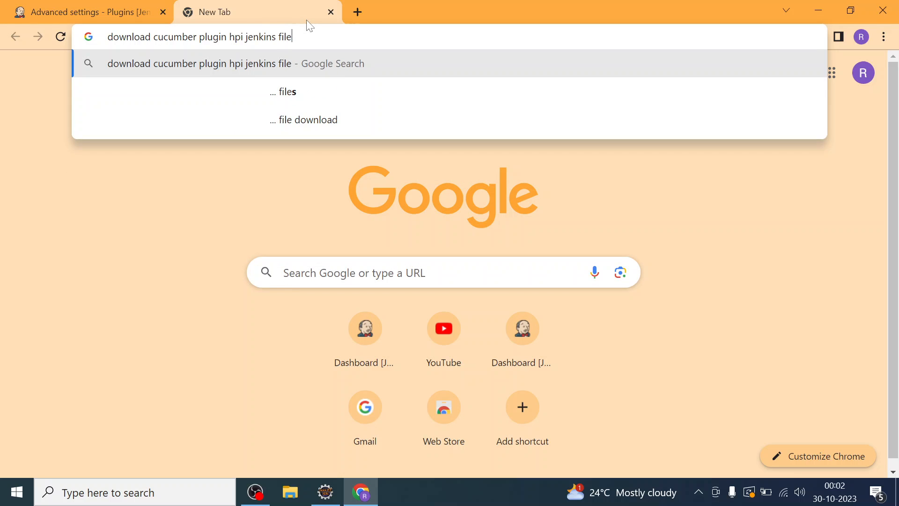
key(Return)
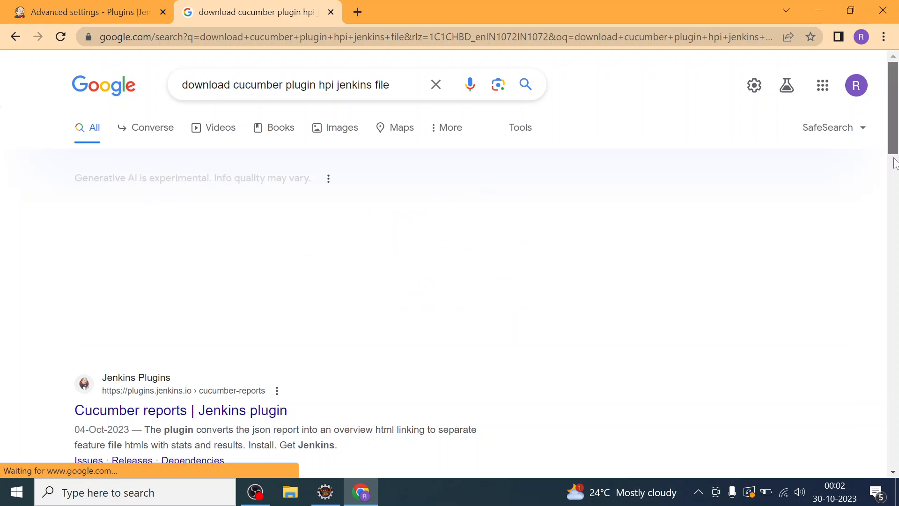
Open the Cucumber reports result from updates.jenkins.io in a new tab and download version 5.8.0 of the plugin
scroll(897, 209, down, 5)
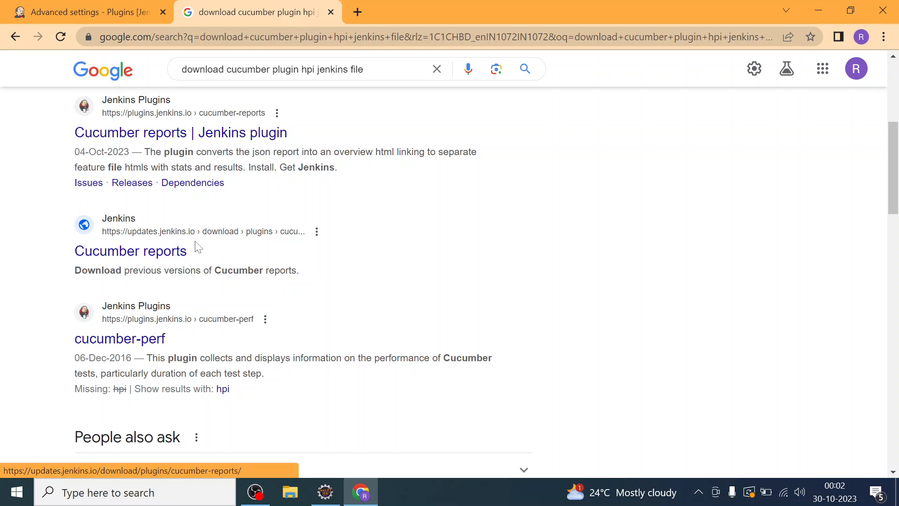
right_click(162, 257)
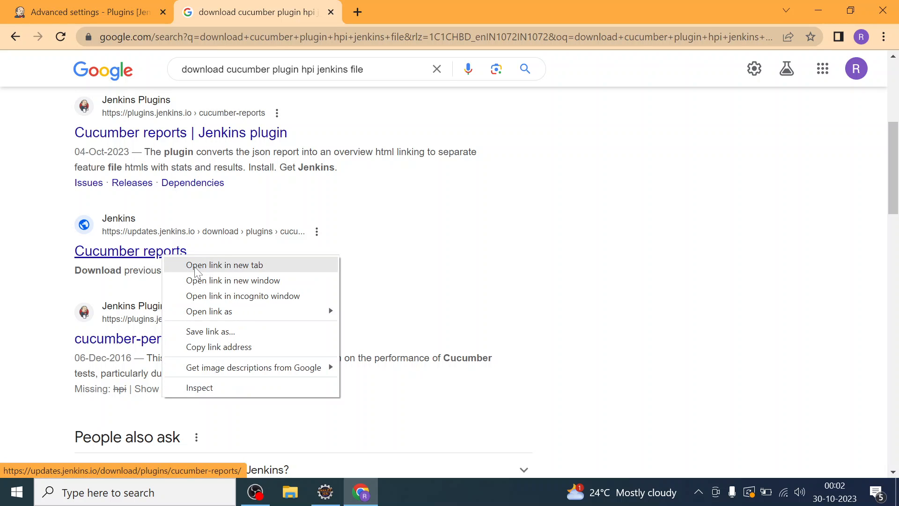
click(220, 265)
click(423, 8)
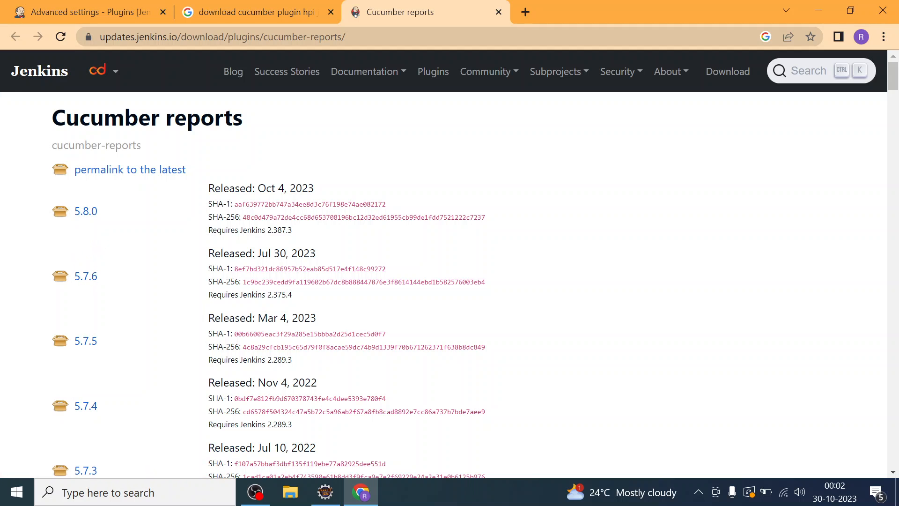
drag(52, 117, 253, 128)
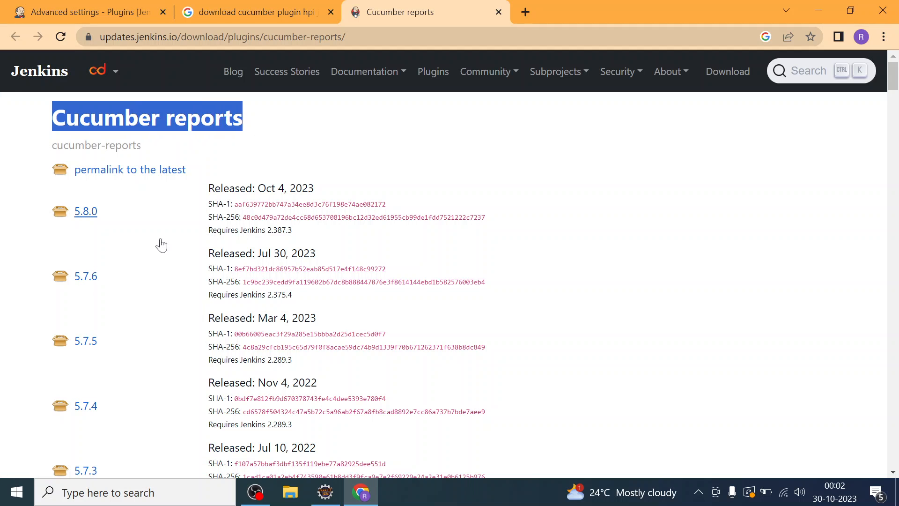
right_click(86, 220)
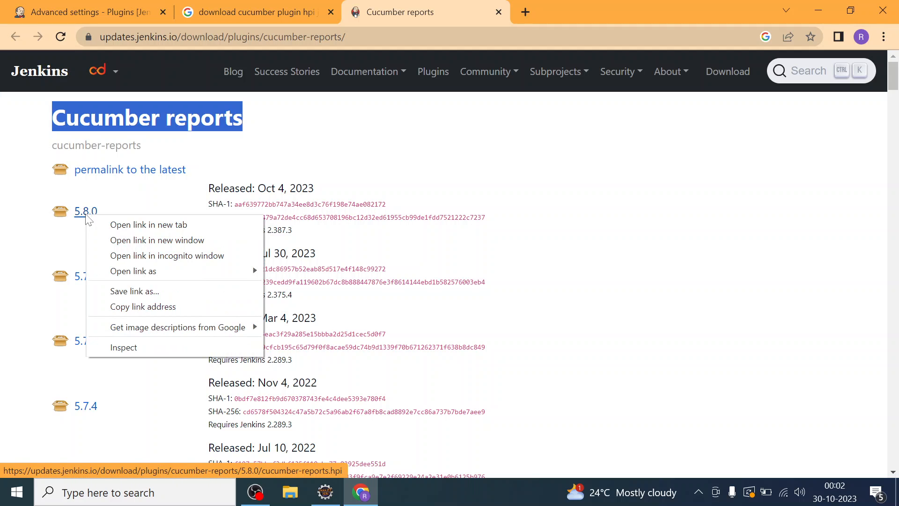
click(124, 226)
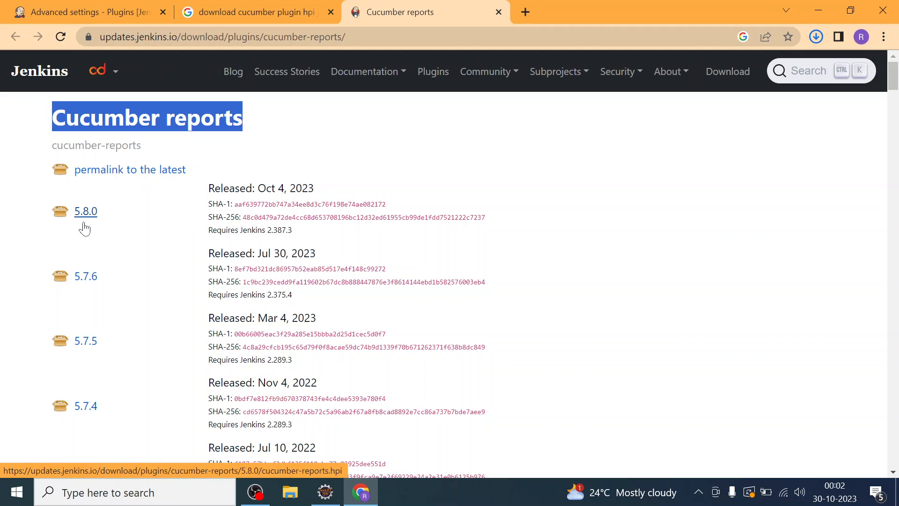
Show the downloaded cucumber-reports .hpi files in the Downloads folder in File Explorer and check the folder's path
click(814, 40)
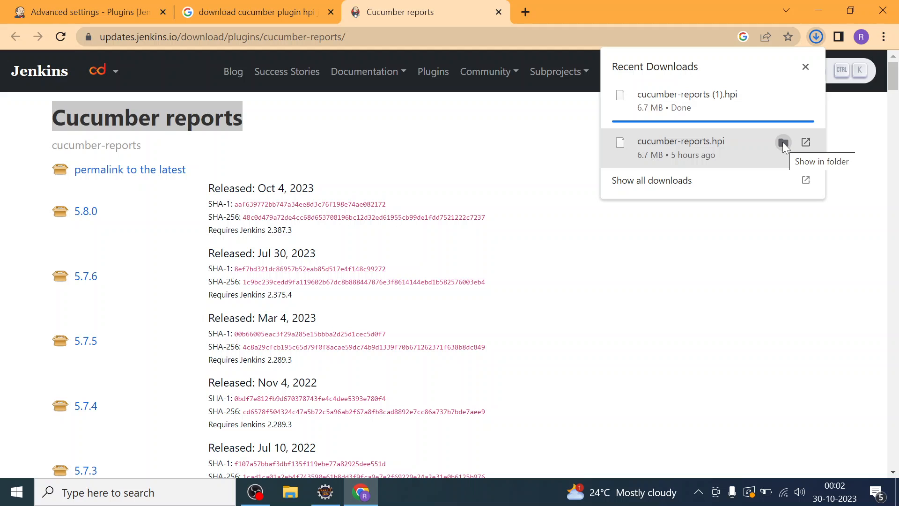
click(782, 142)
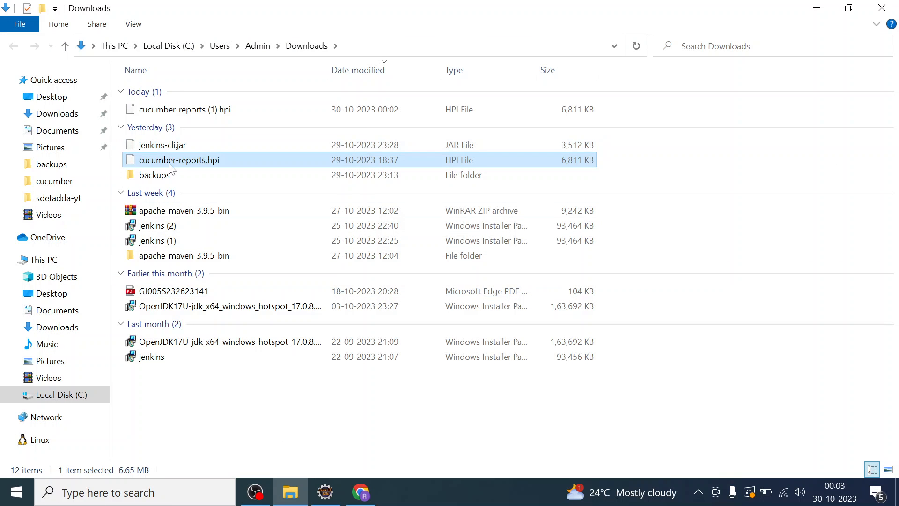
click(366, 47)
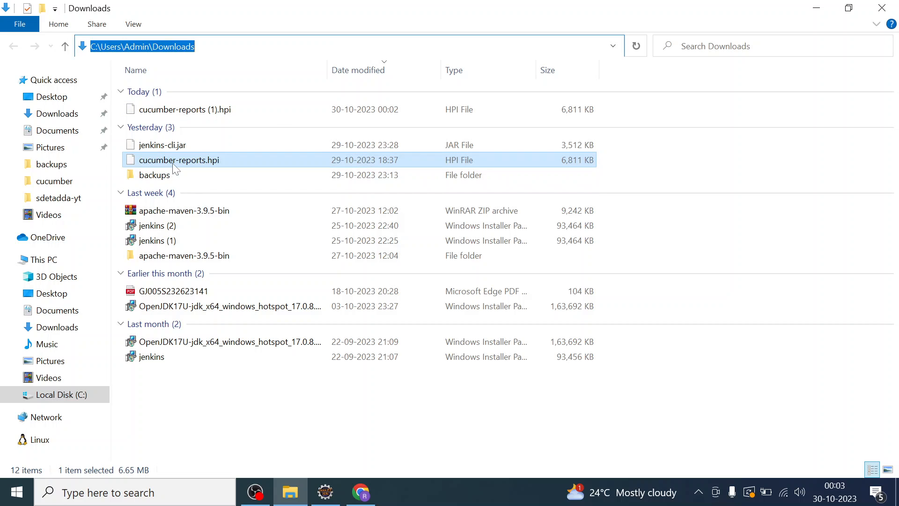
click(159, 111)
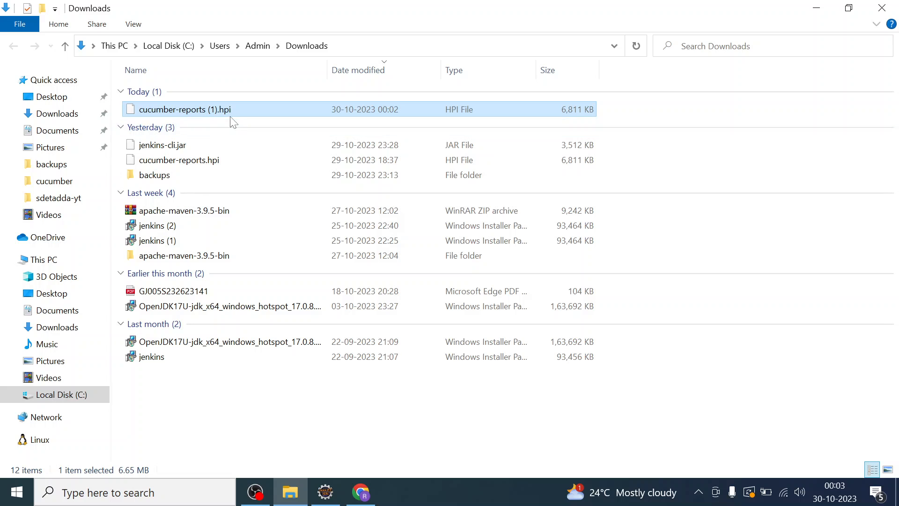
click(159, 162)
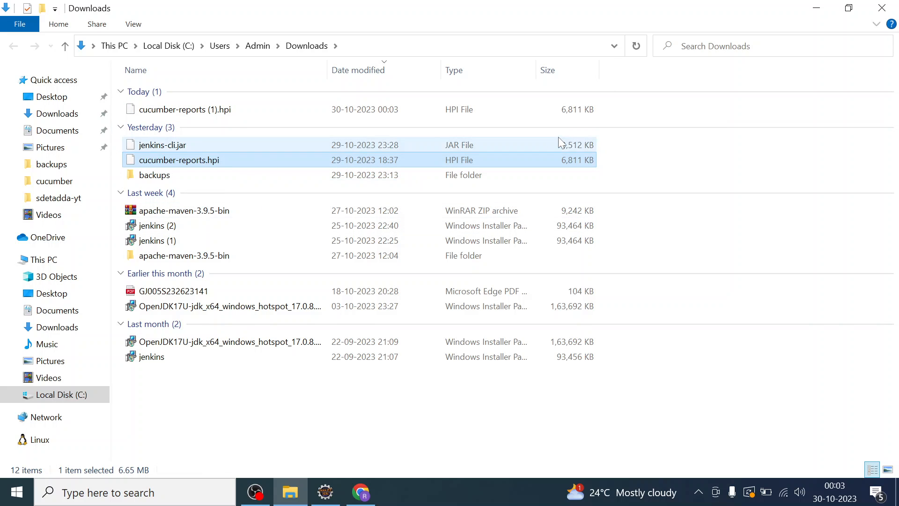
Return to the Jenkins advanced plugin settings in Chrome and choose cucumber-reports (1).hpi from Downloads as the plugin file
key(alt+Tab)
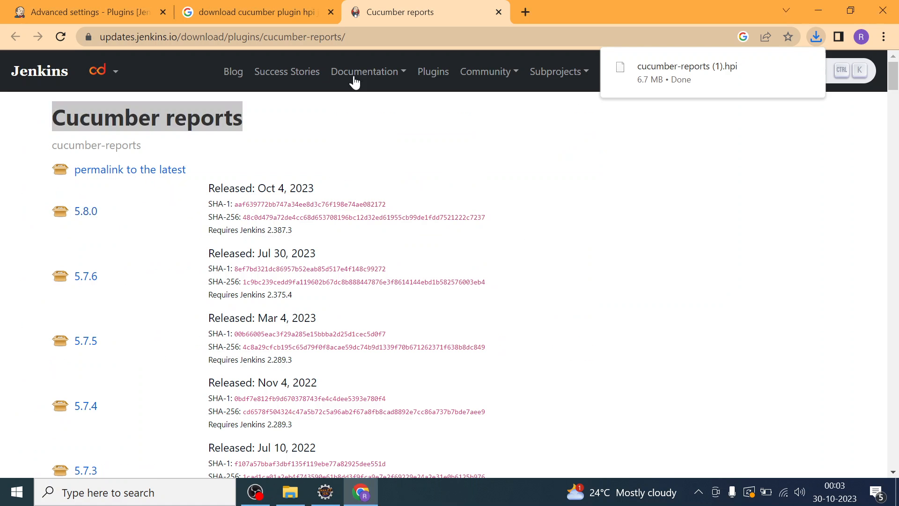
click(93, 14)
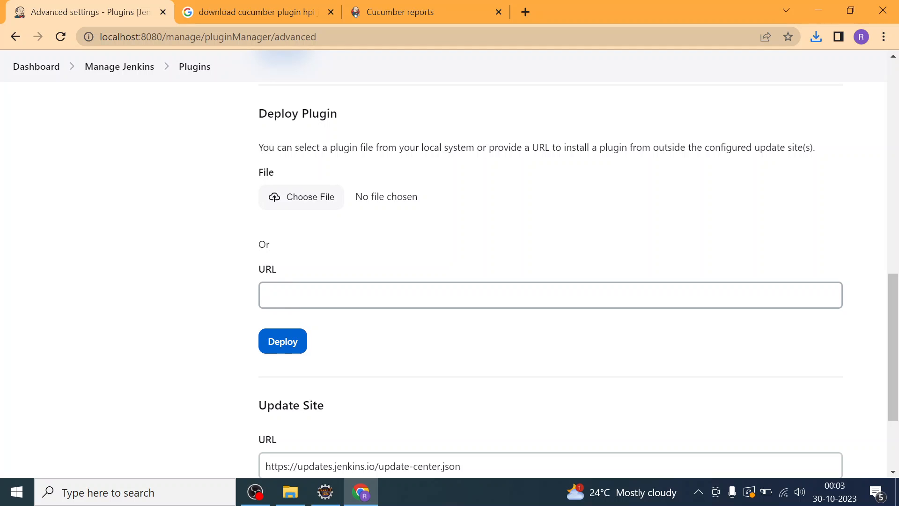
click(294, 199)
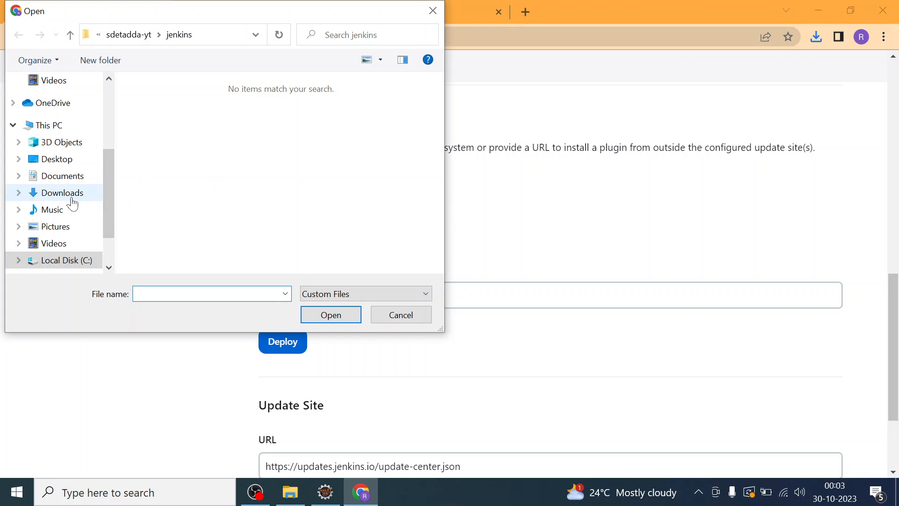
click(69, 202)
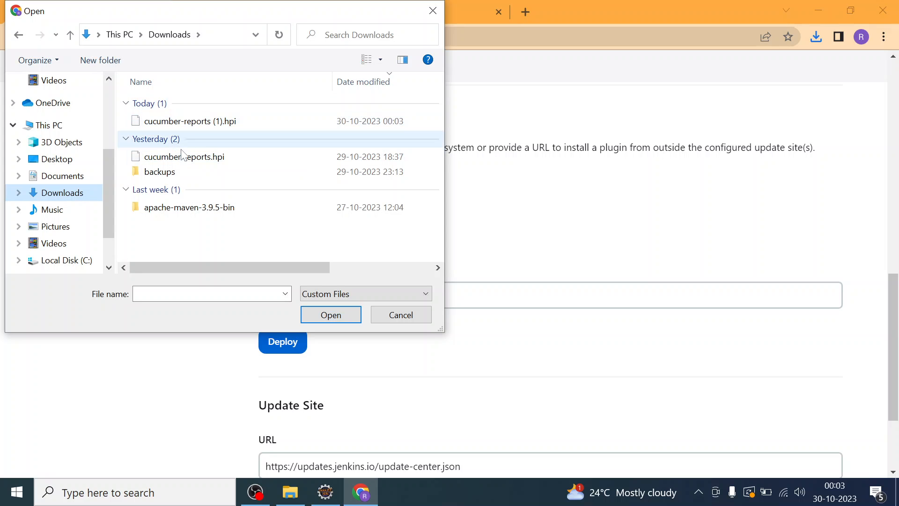
double_click(164, 123)
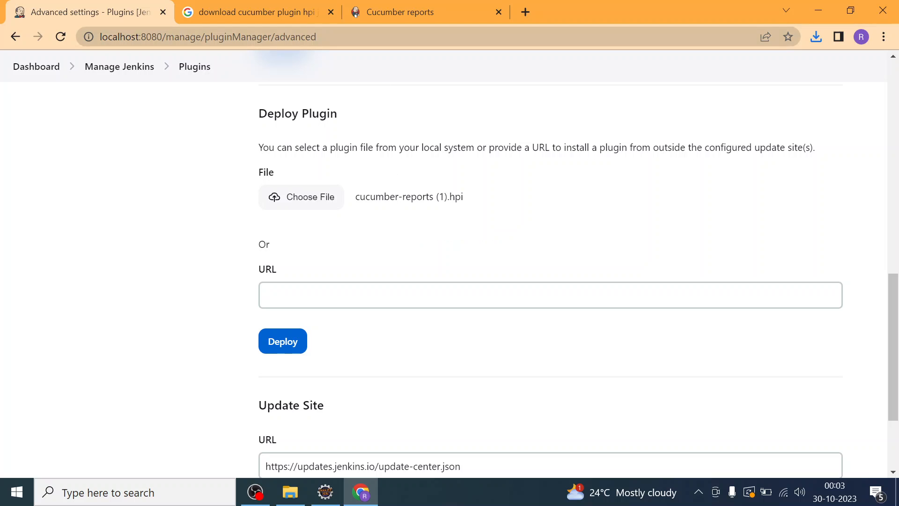
Deploy the chosen plugin file and set Jenkins to restart when installation is complete and no jobs are running
click(276, 15)
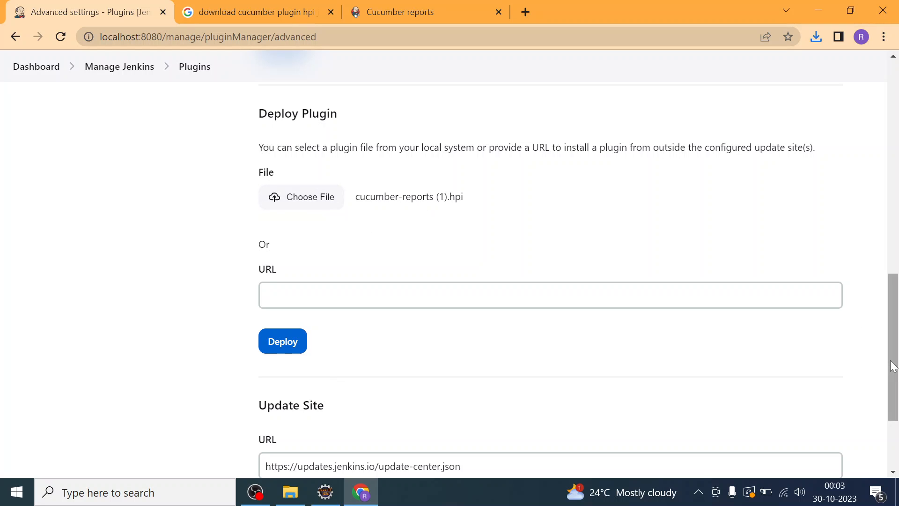
mouse_move(892, 364)
mouse_down()
mouse_move(896, 440)
mouse_move(897, 372)
mouse_up()
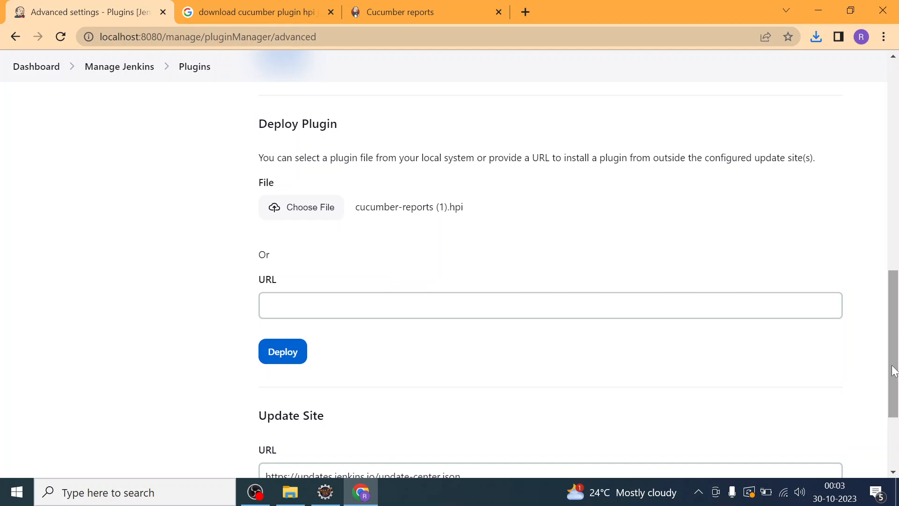
click(289, 356)
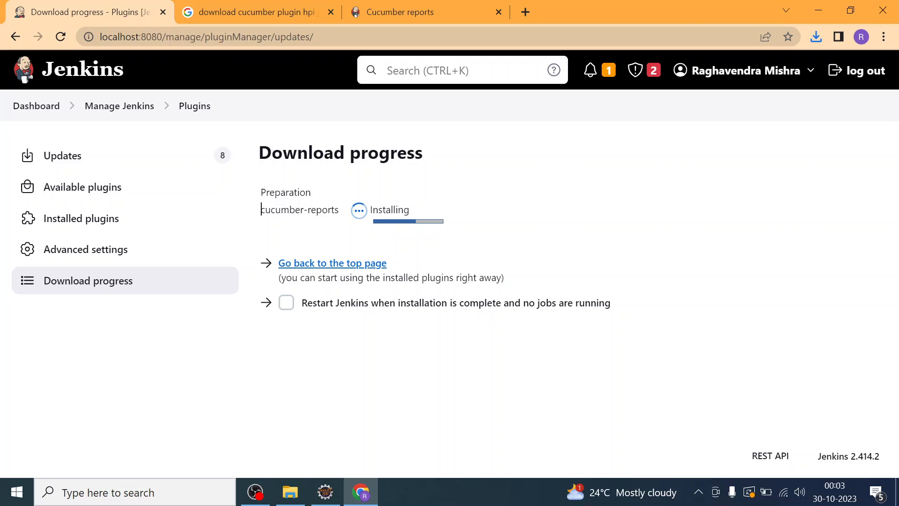
drag(261, 209, 339, 210)
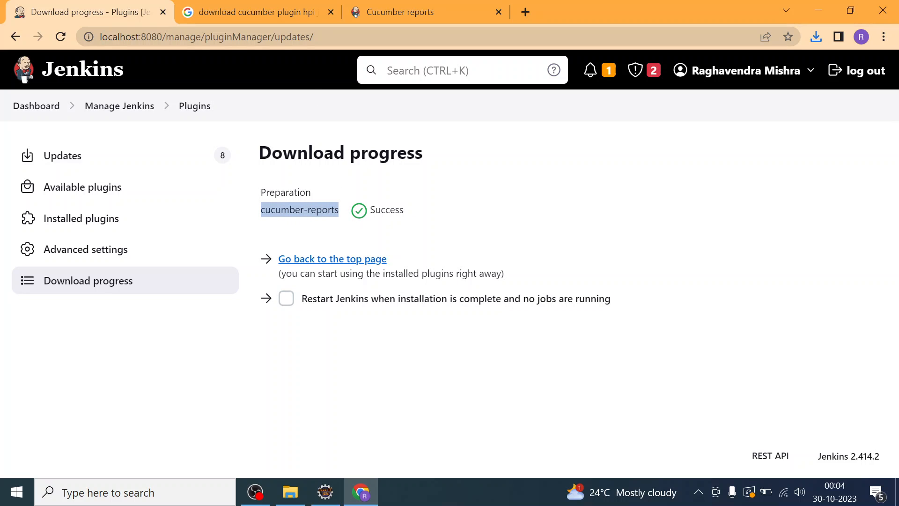
click(286, 298)
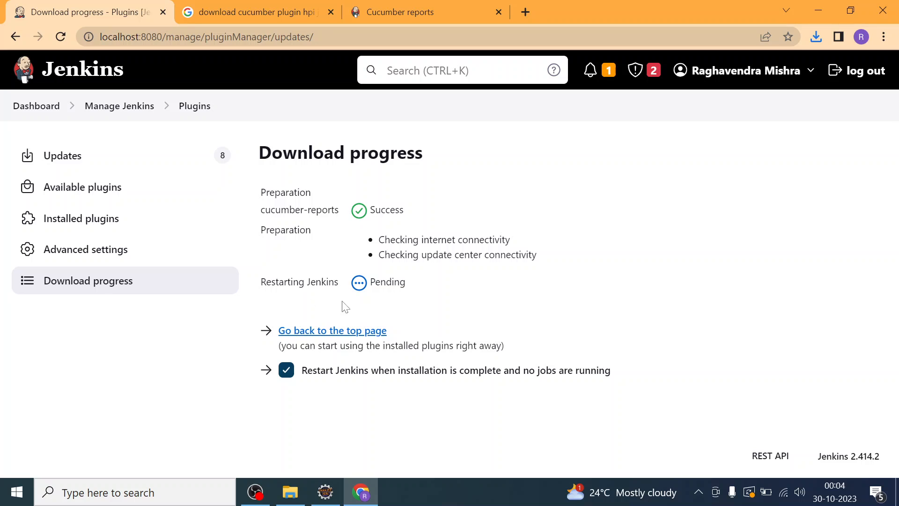